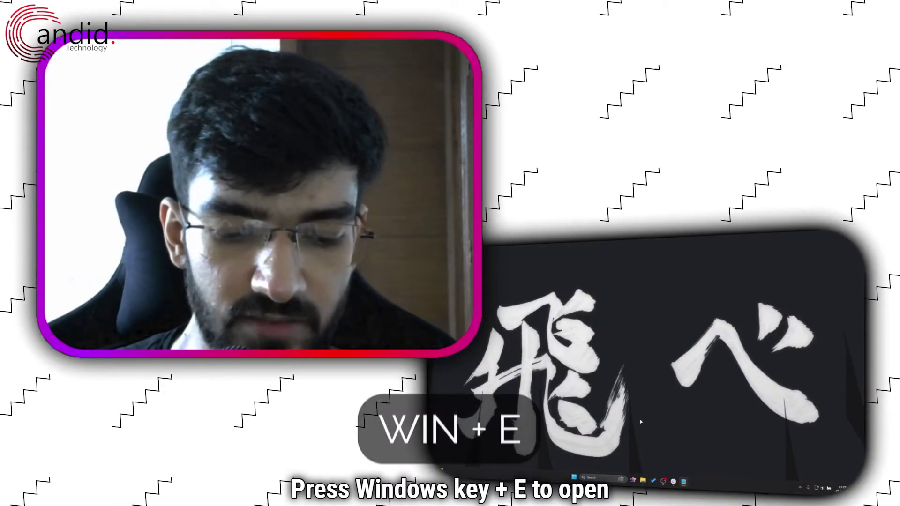
Open the My Games folder inside Documents in File Explorer
key("super+e")
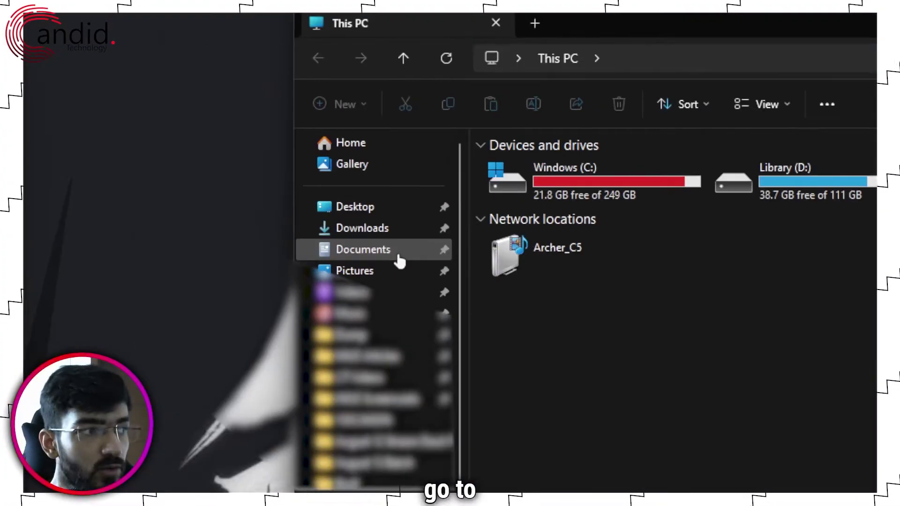
left_click(211, 199)
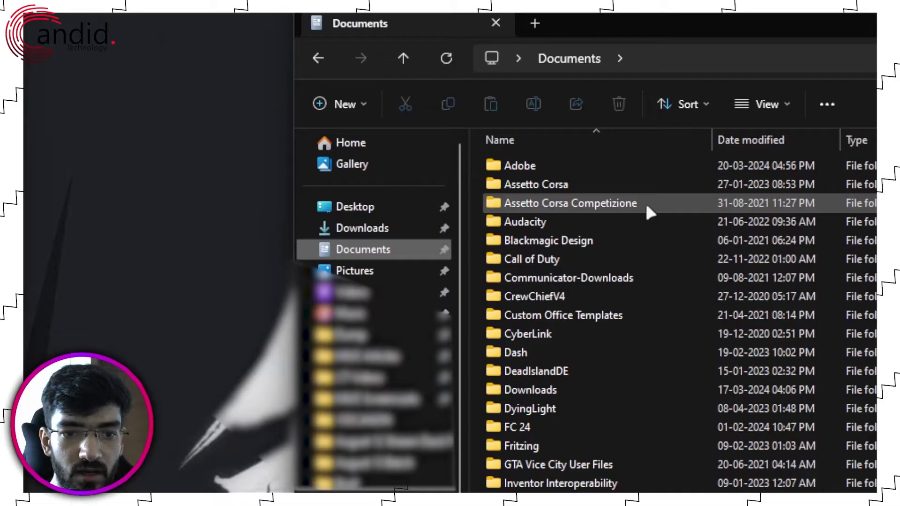
scroll(618, 323, "down", 5)
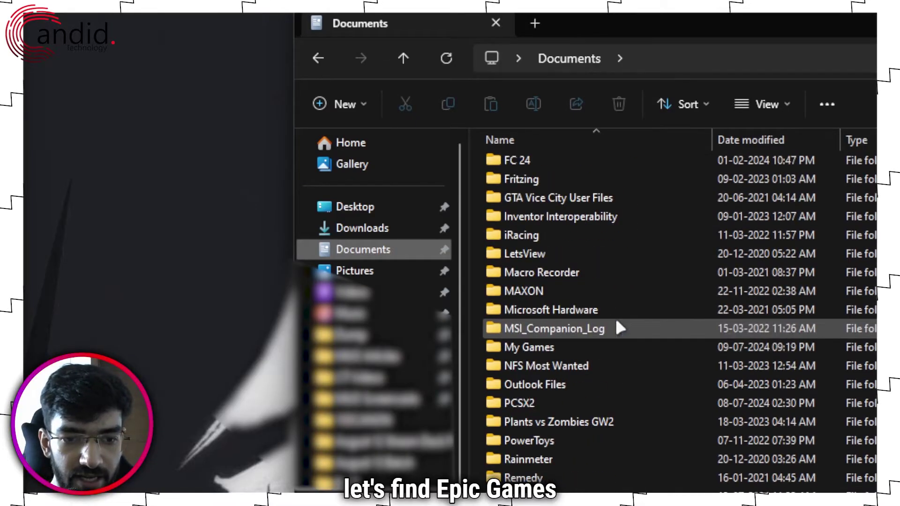
scroll(618, 328, "down", 2)
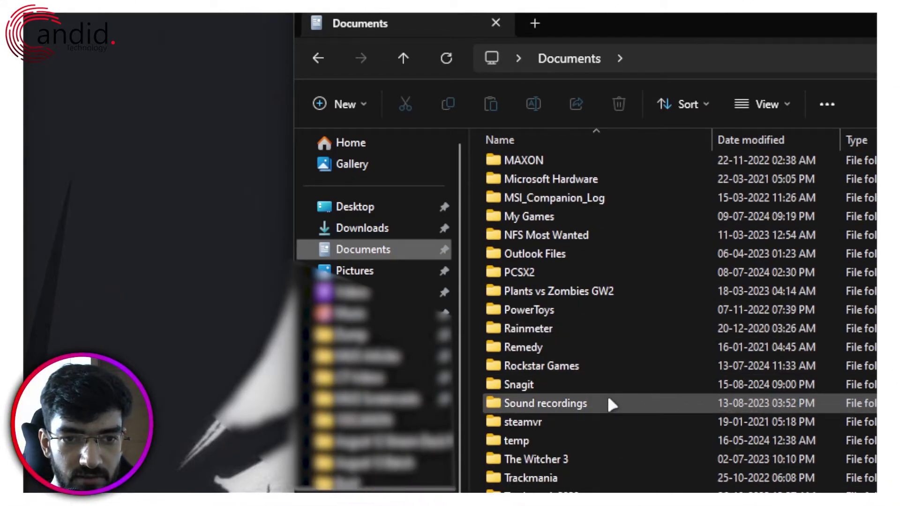
scroll(600, 331, "up", 2)
scroll(596, 335, "up", 3)
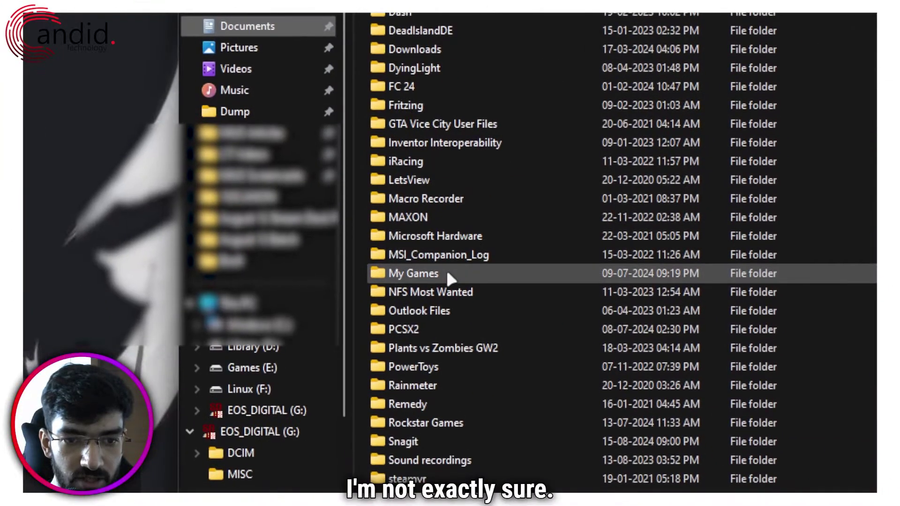
double_click(447, 274)
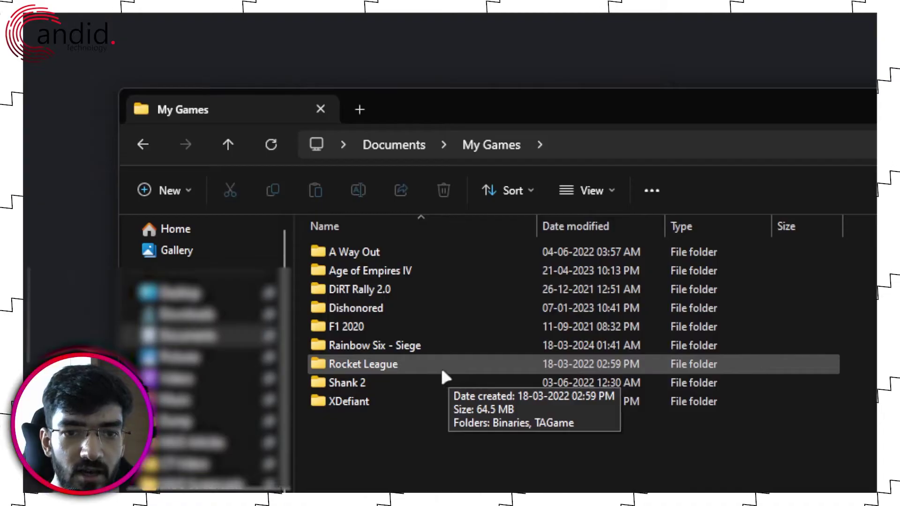
Rename the Rocket League folder in My Games to "Rocket League old"
left_click(343, 370)
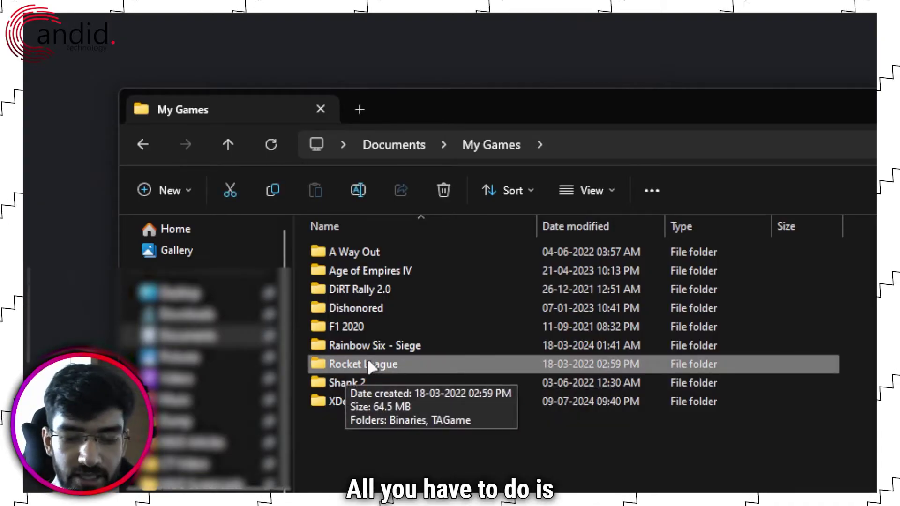
right_click(405, 365)
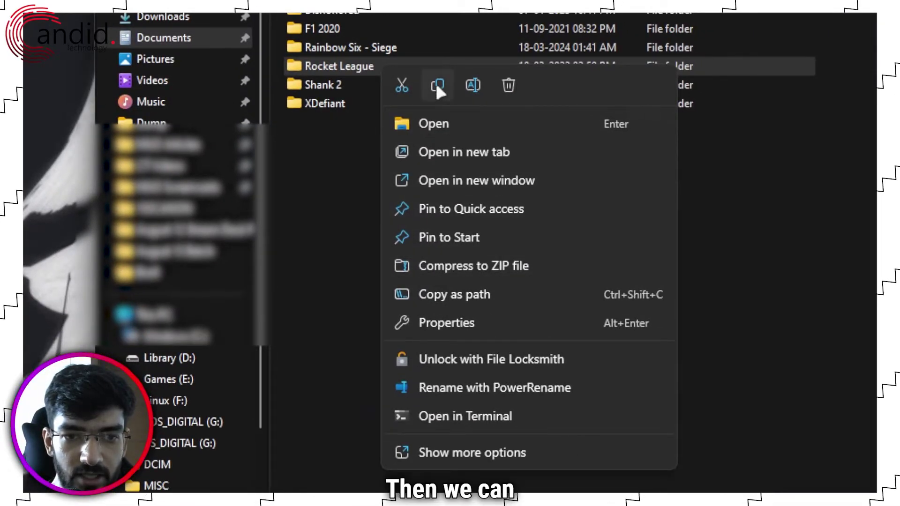
left_click(476, 96)
left_click(389, 65)
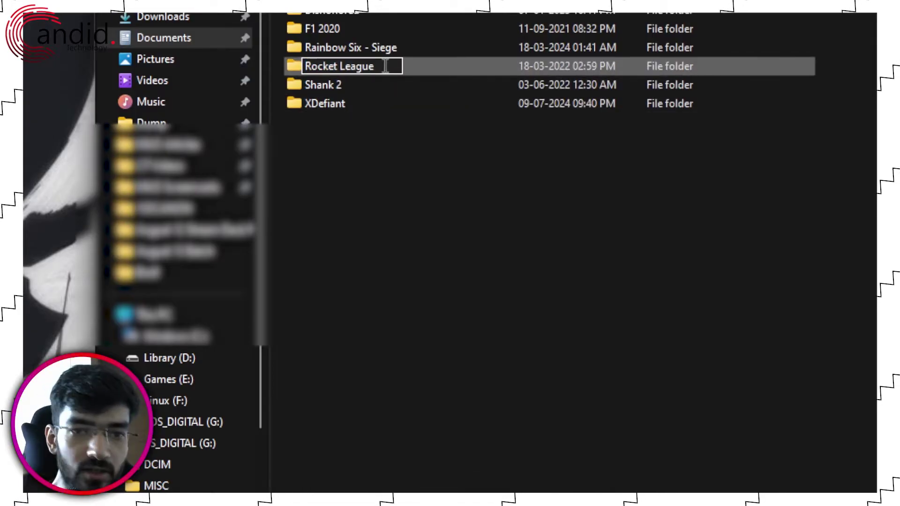
type("old")
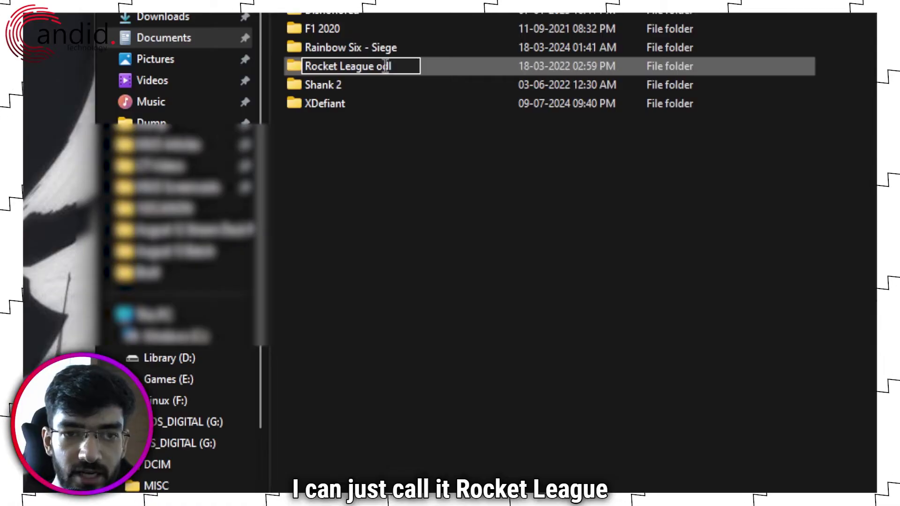
key("Return")
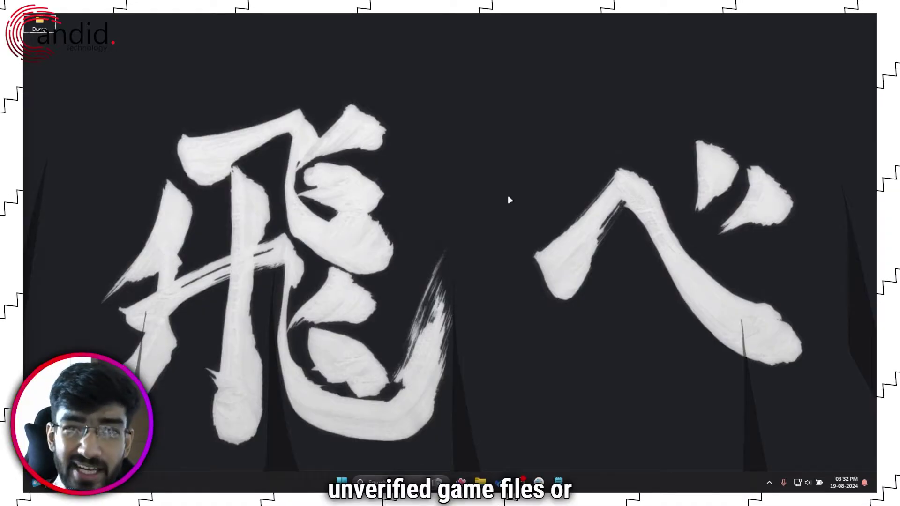
Launch the Epic Games Launcher and sort the game library by Recently Played
key("super")
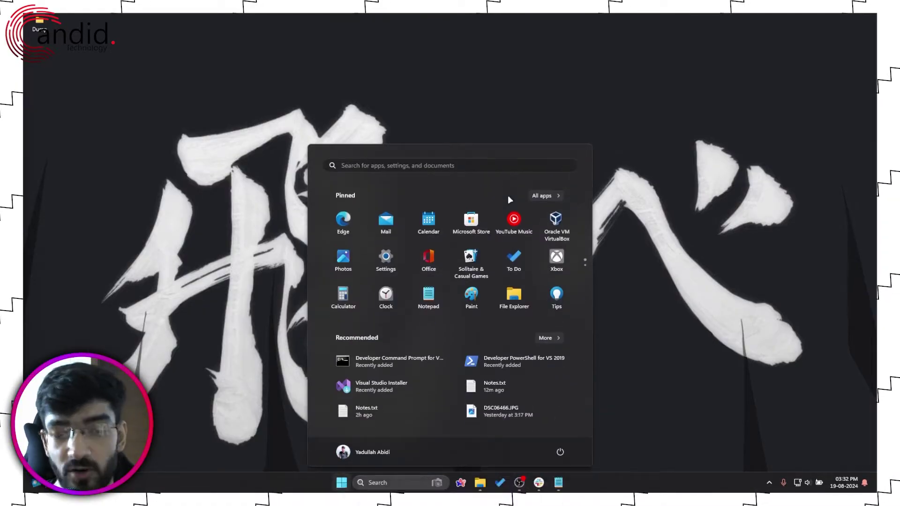
type("epic")
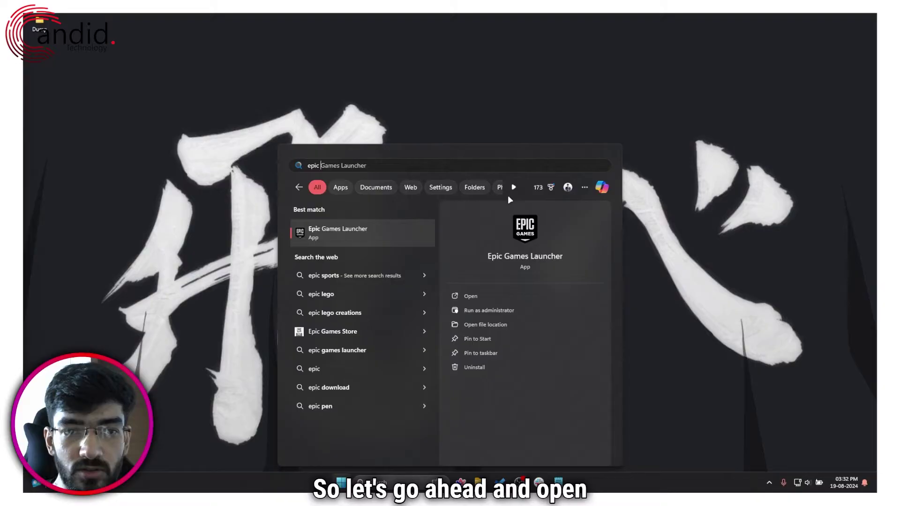
key("Return")
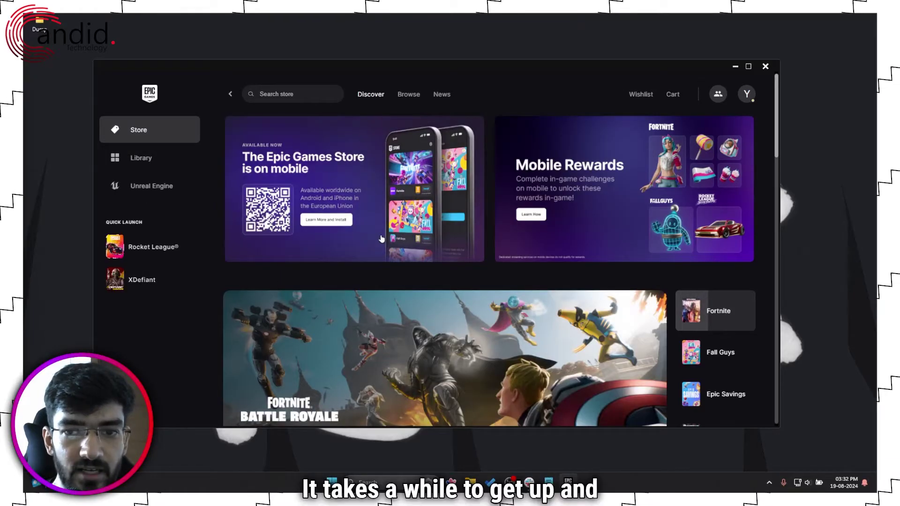
left_click(149, 158)
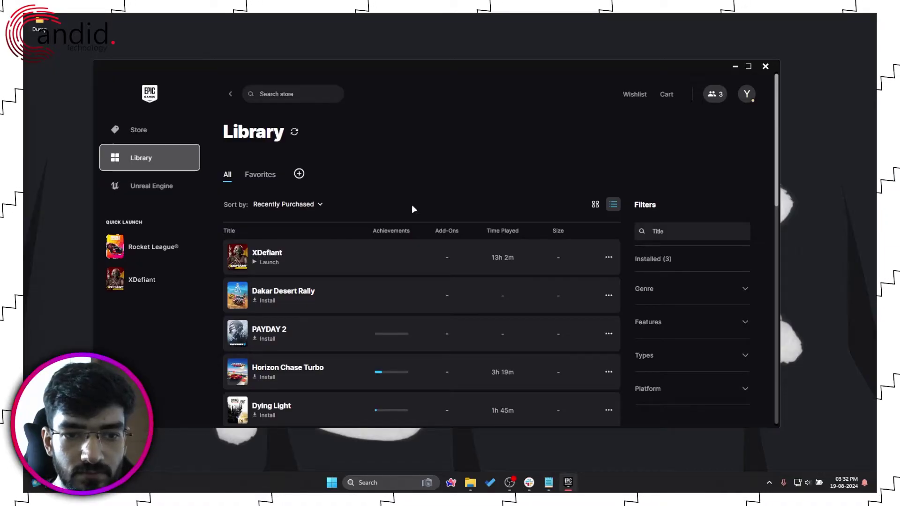
left_click(305, 204)
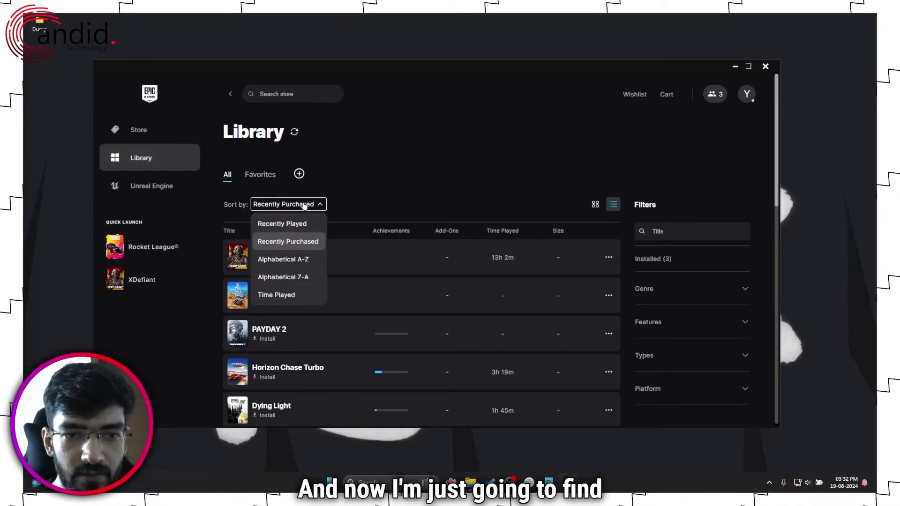
left_click(299, 224)
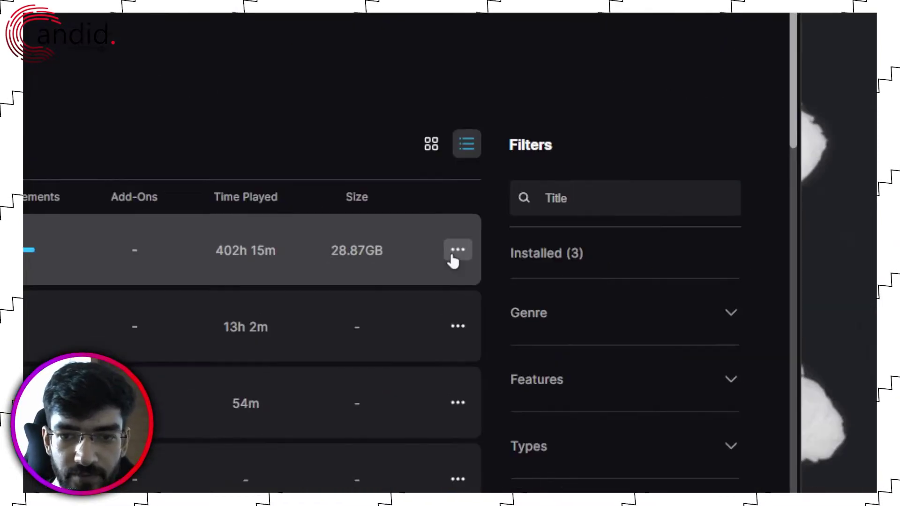
Start a file verification for Rocket League from its management options in the library
left_click(457, 249)
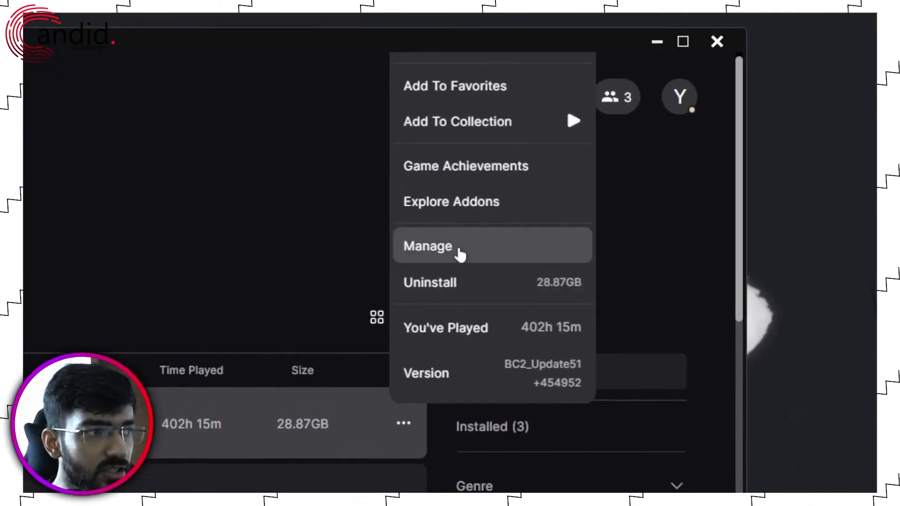
left_click(461, 250)
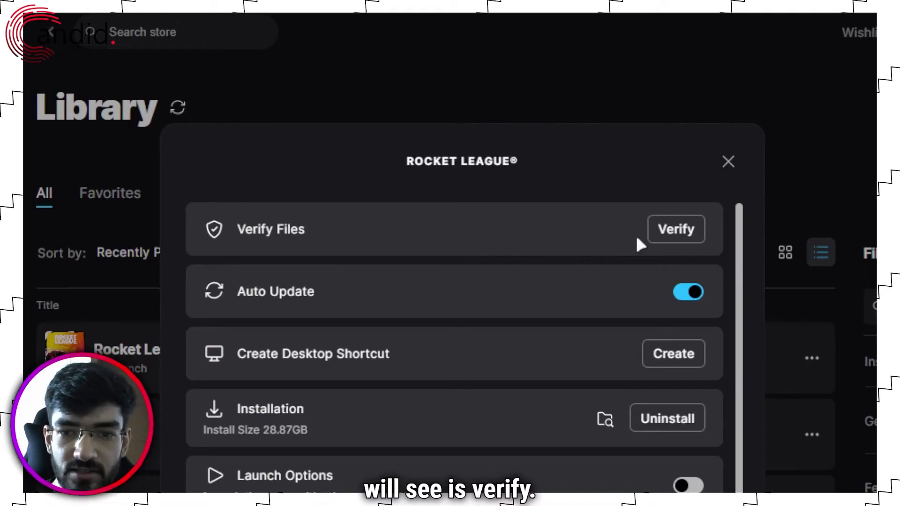
left_click(665, 233)
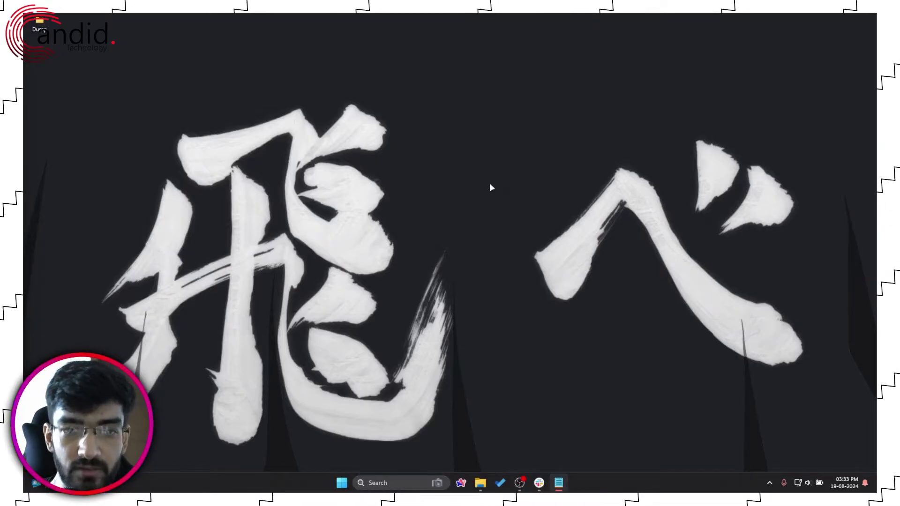
In File Explorer, open the game's Win64 folder at Games (E:) > Epic Games > rocketleague > Binaries
key("super+e")
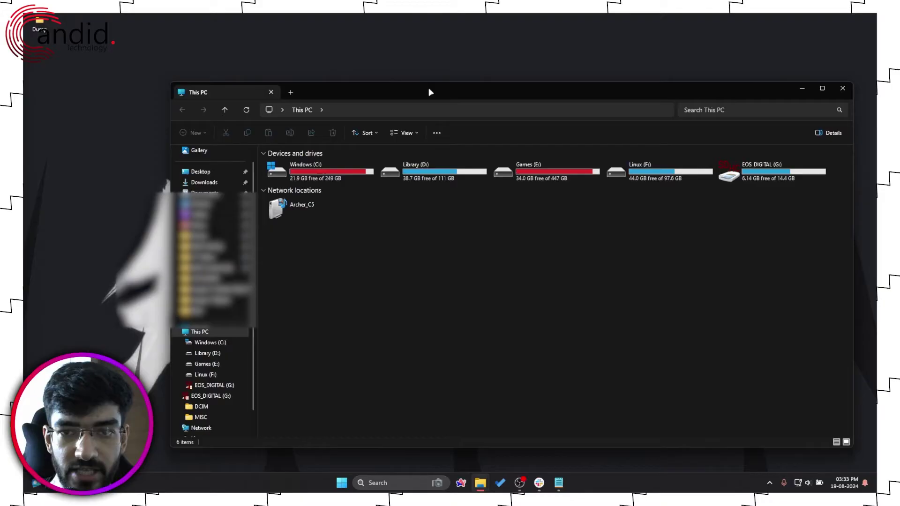
left_click_drag(430, 93, 367, 61)
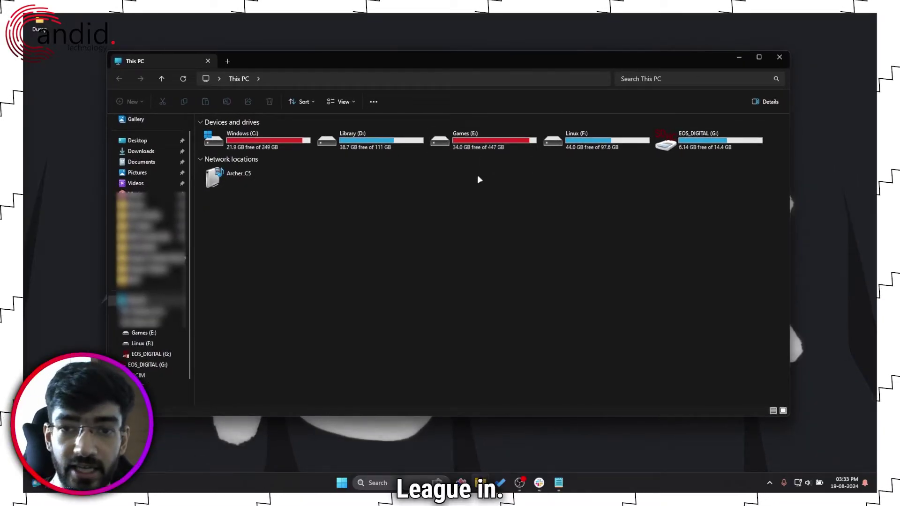
double_click(489, 146)
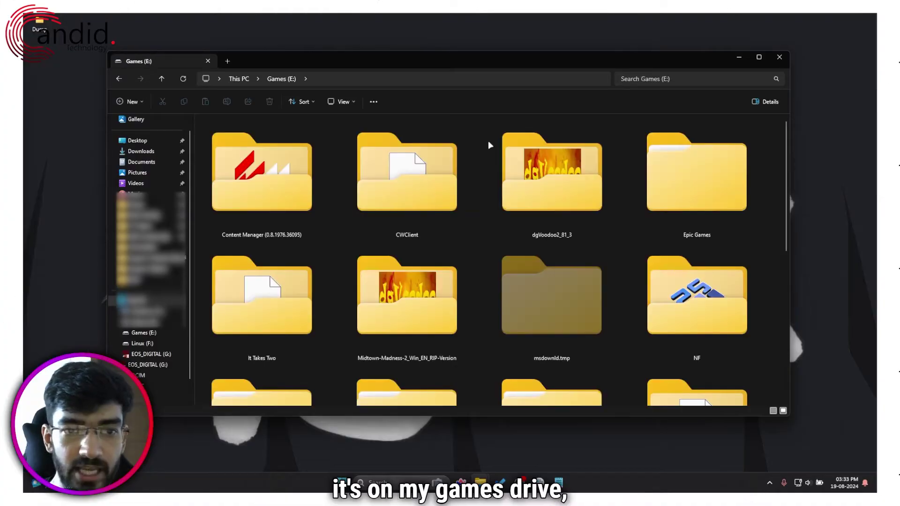
scroll(538, 217, "down", 2)
scroll(688, 173, "up", 2)
double_click(688, 174)
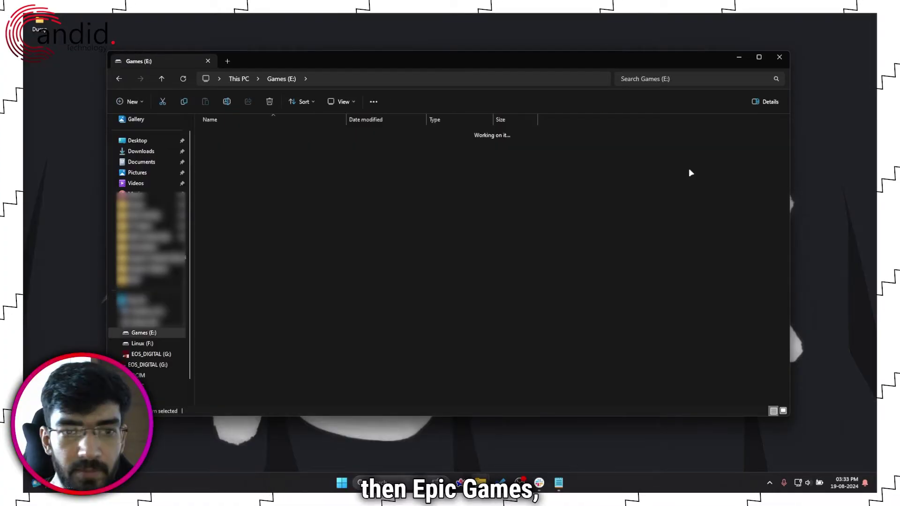
double_click(251, 133)
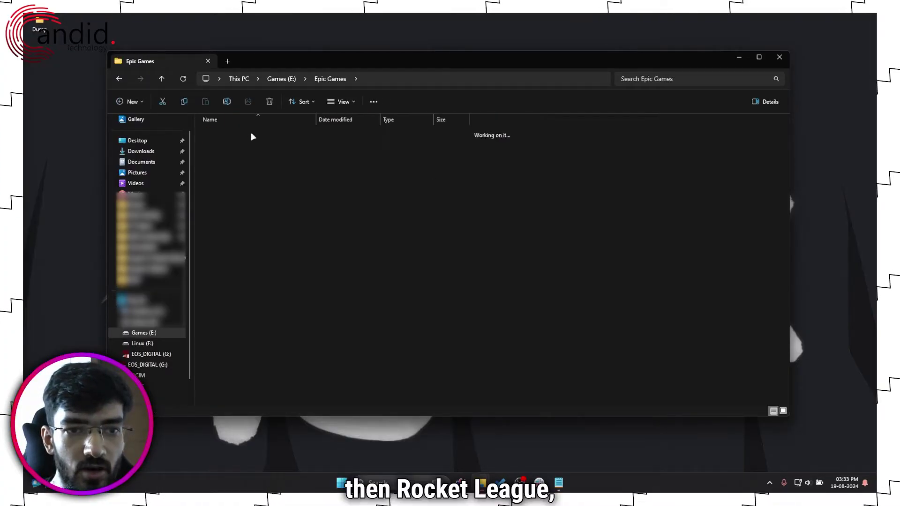
double_click(245, 143)
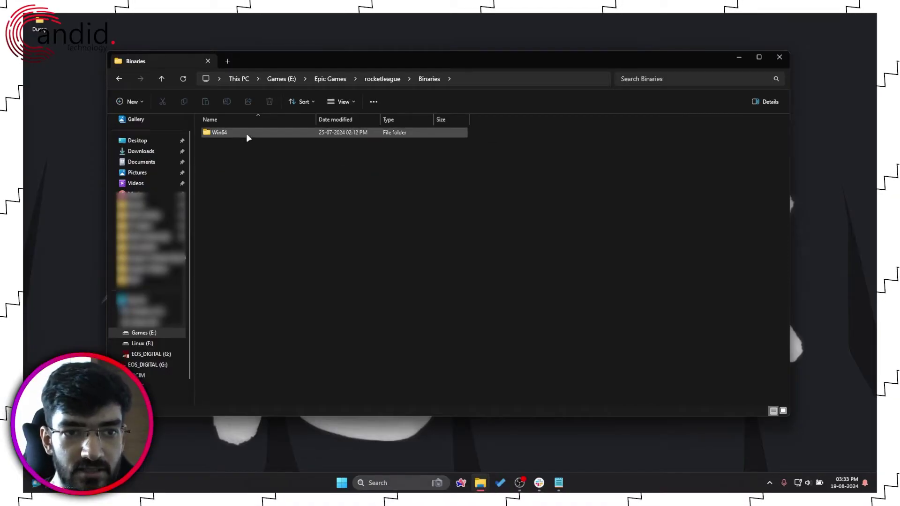
double_click(246, 133)
Enable "Disable fullscreen optimizations" and "Run this program as an administrator" in the compatibility properties of RocketLeague.exe
scroll(280, 231, "down", 10)
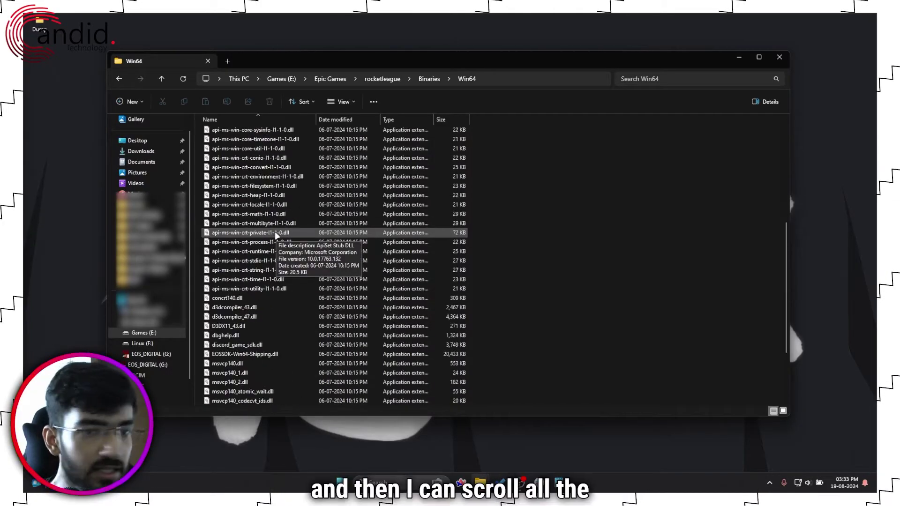
left_click(265, 317)
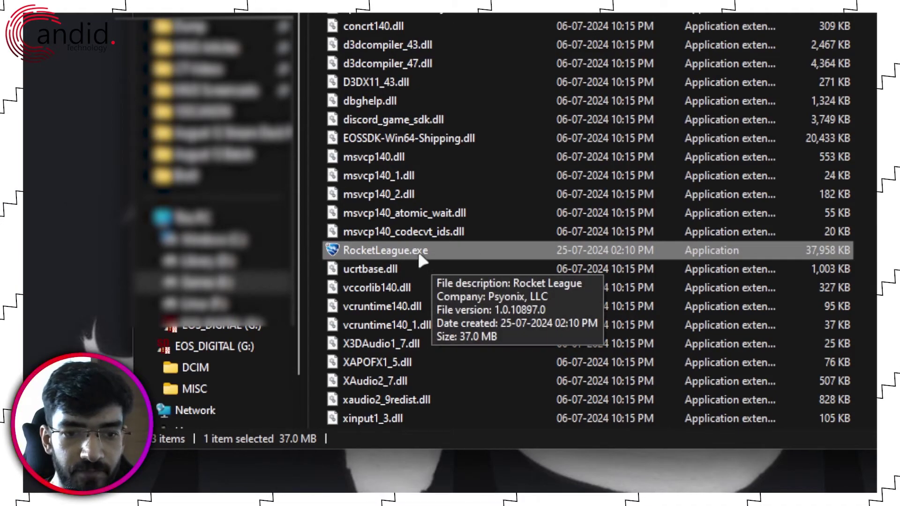
right_click(444, 250)
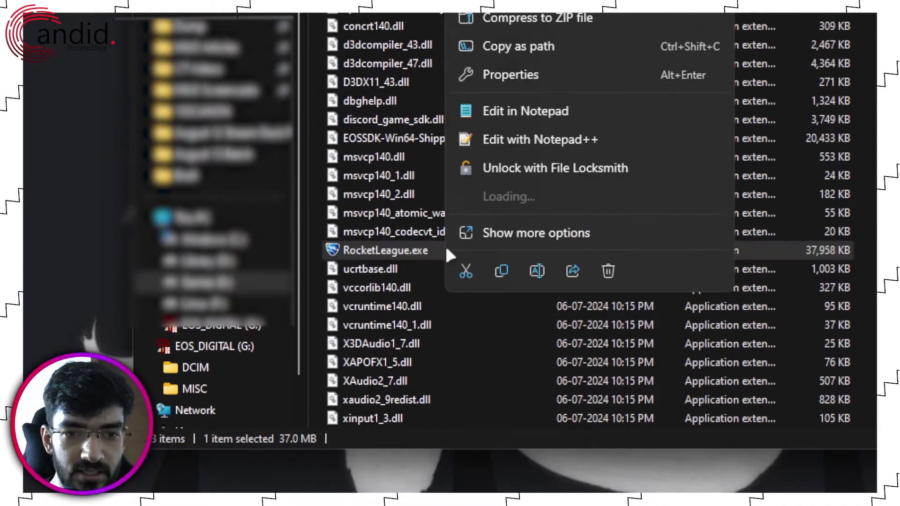
left_click(536, 75)
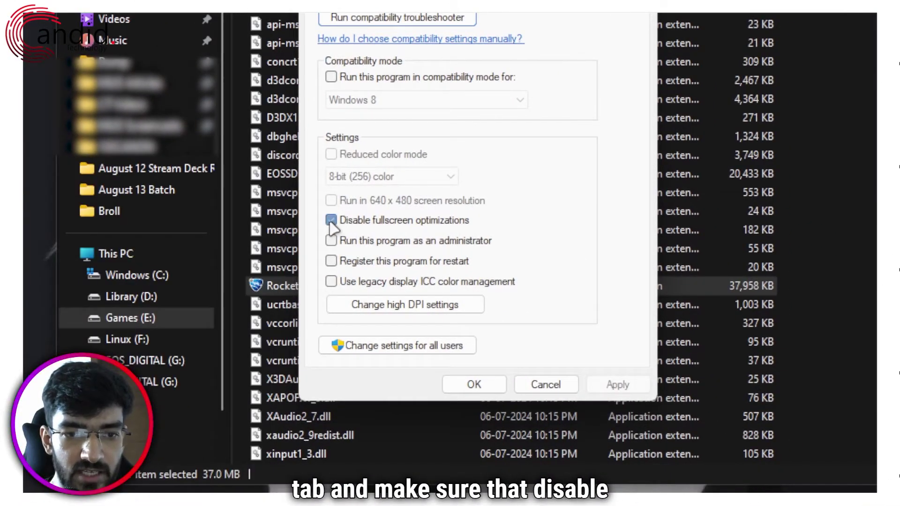
left_click(331, 220)
left_click(330, 240)
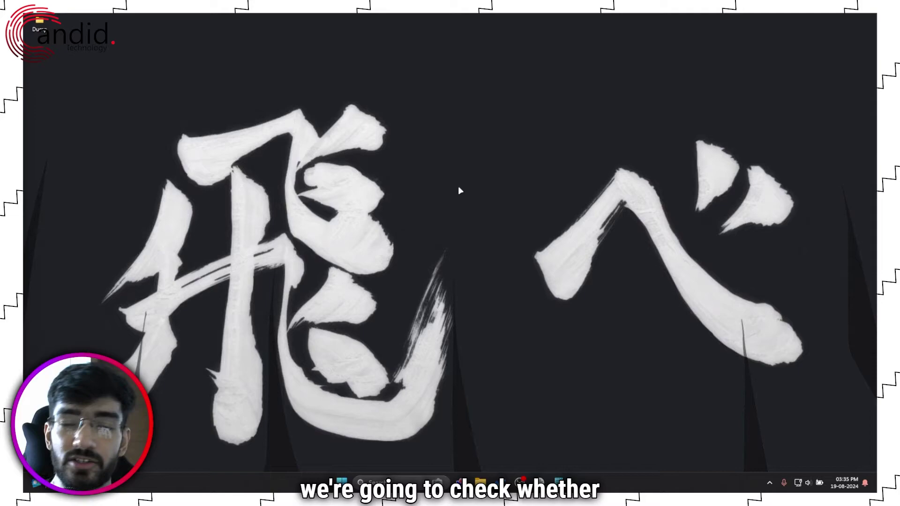
Search Windows for "firewall" and open the settings for allowing an app through Windows Firewall
key("super")
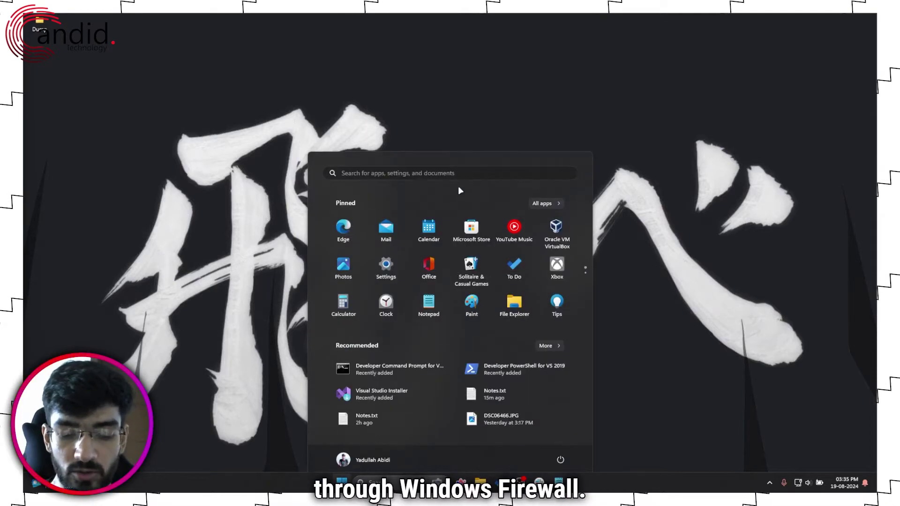
type("firewall")
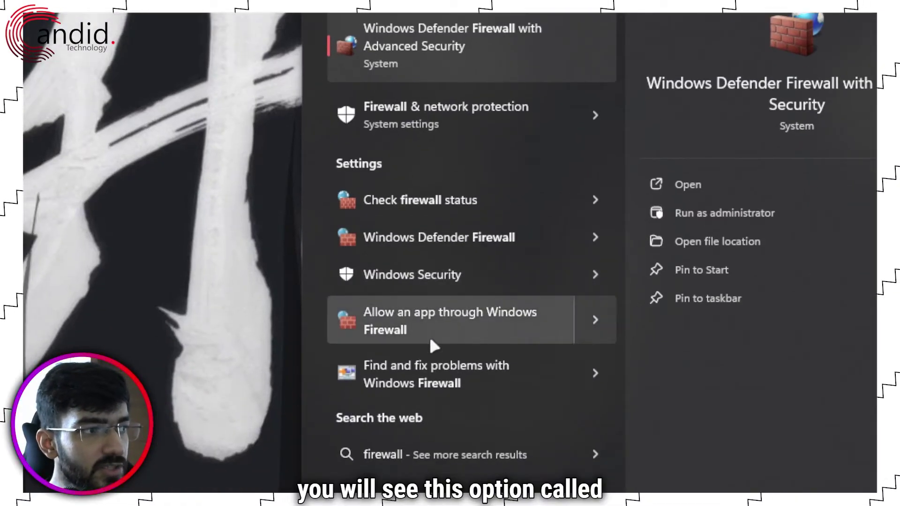
left_click(473, 325)
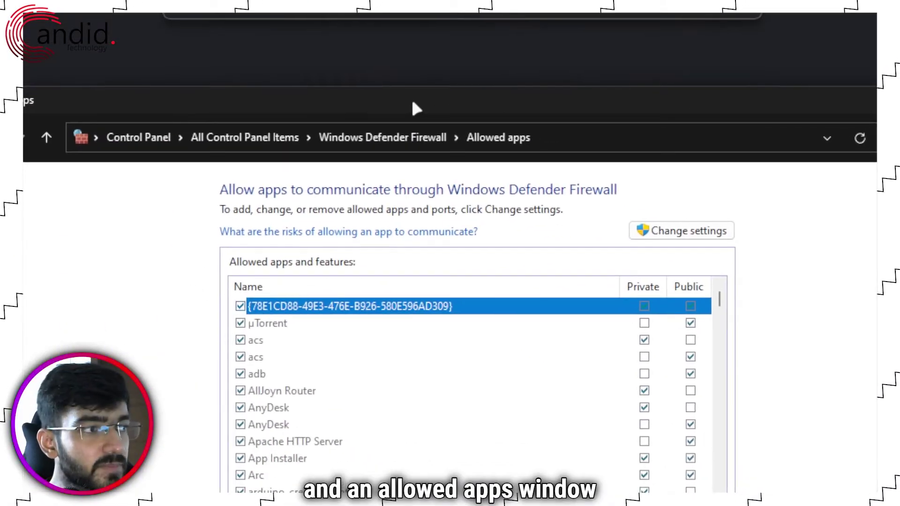
Find Rocket League in the allowed apps and features list and examine its private and public network access
scroll(501, 457, "down", 5)
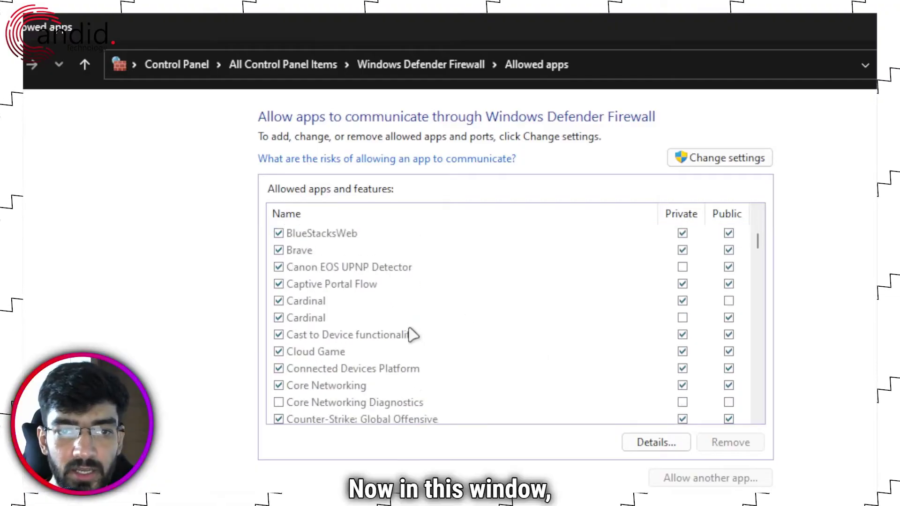
scroll(411, 334, "down", 8)
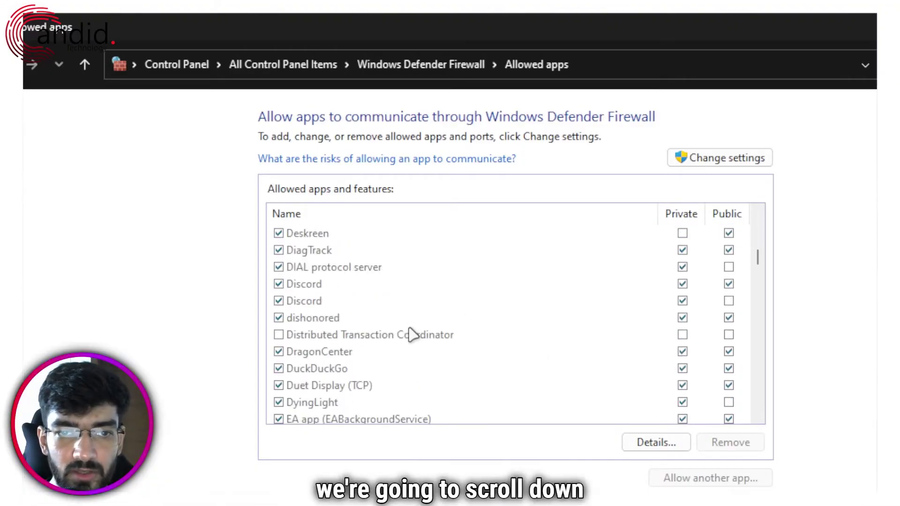
scroll(412, 334, "down", 1)
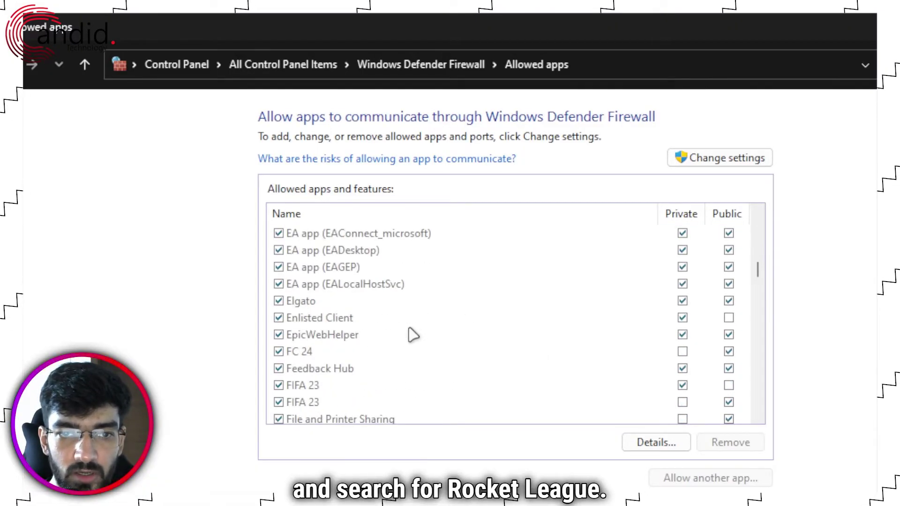
scroll(413, 335, "down", 5)
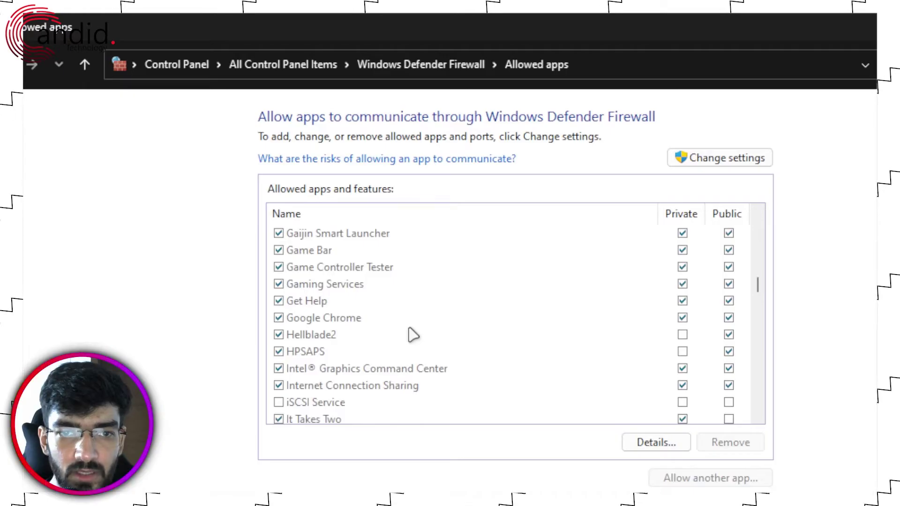
scroll(412, 334, "down", 8)
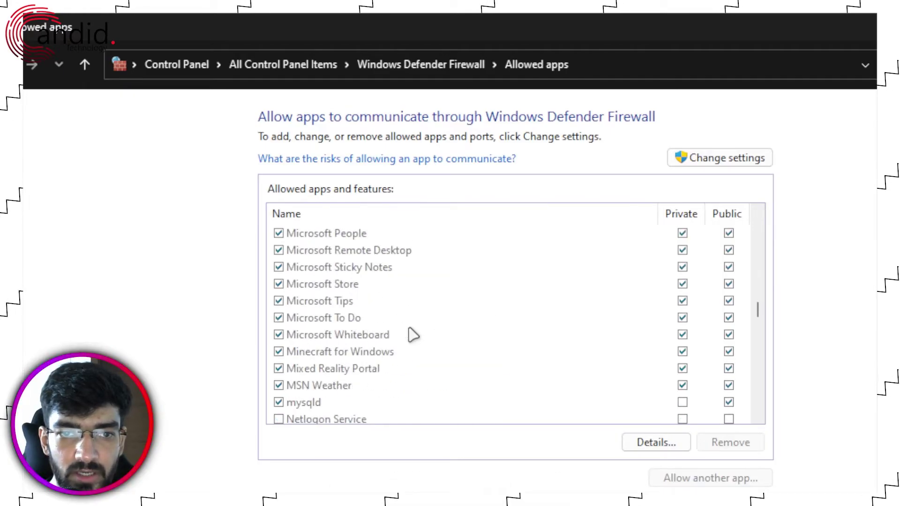
scroll(412, 335, "down", 9)
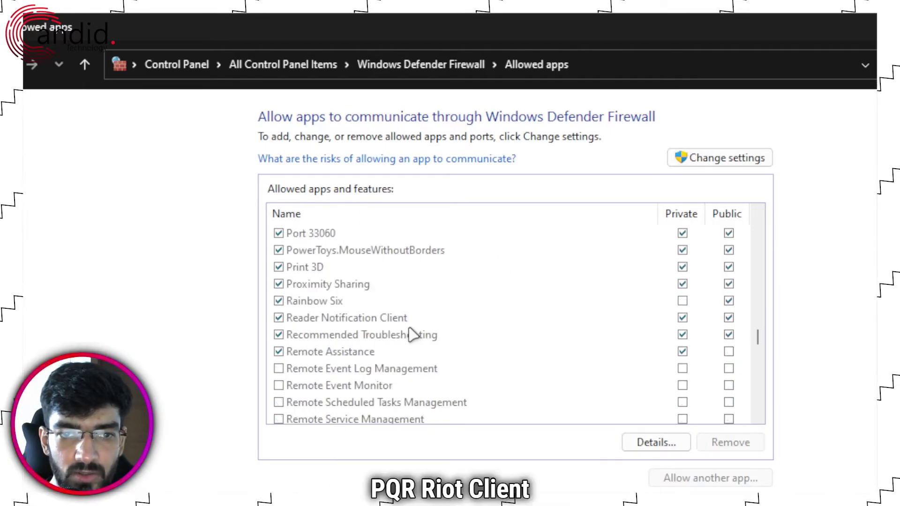
scroll(413, 334, "down", 2)
scroll(412, 335, "down", 1)
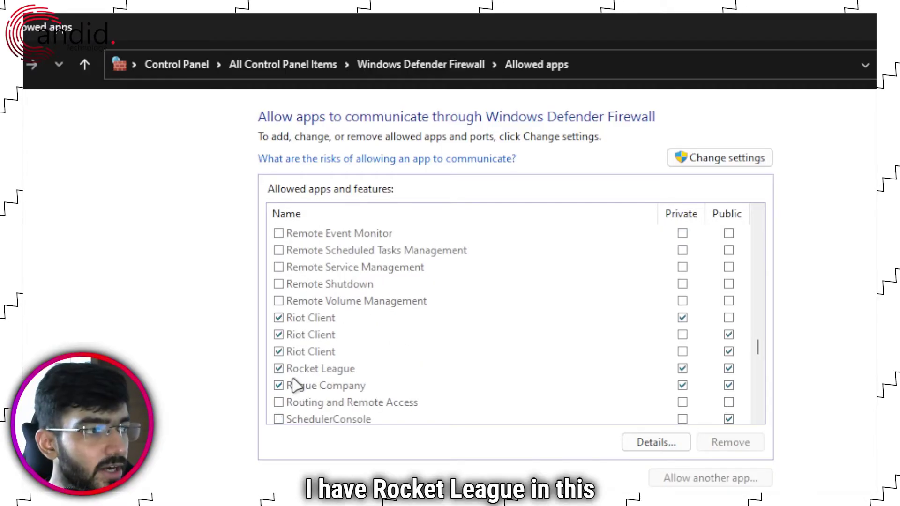
left_click(330, 370)
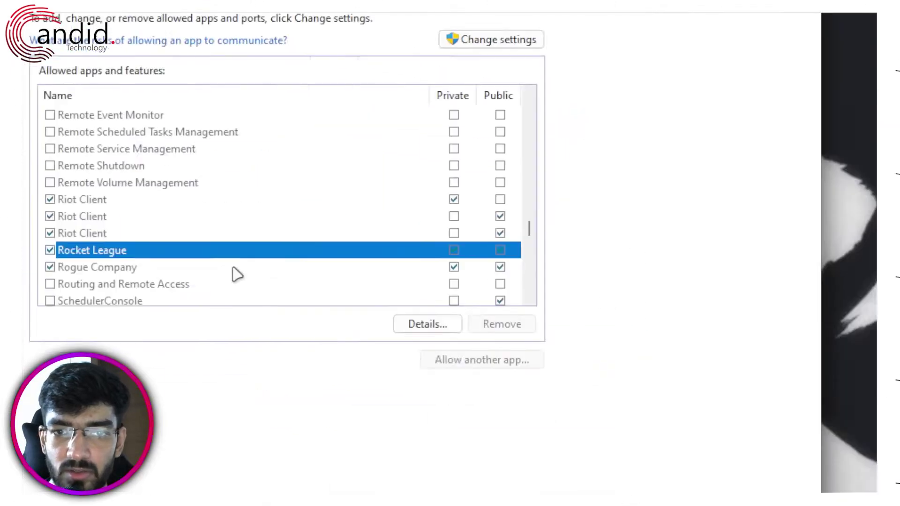
left_click(356, 385)
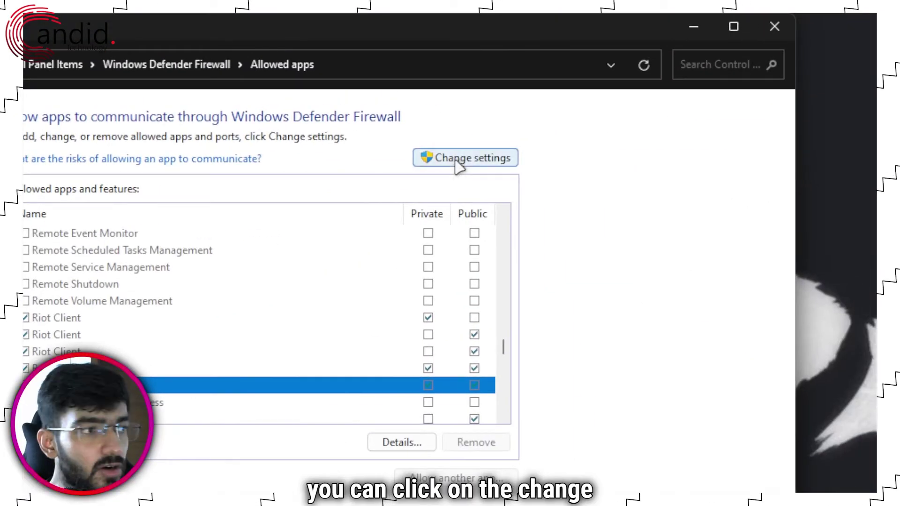
Unlock the allowed apps settings and browse for another app's executable to allow, cancelling without adding one
left_click(456, 164)
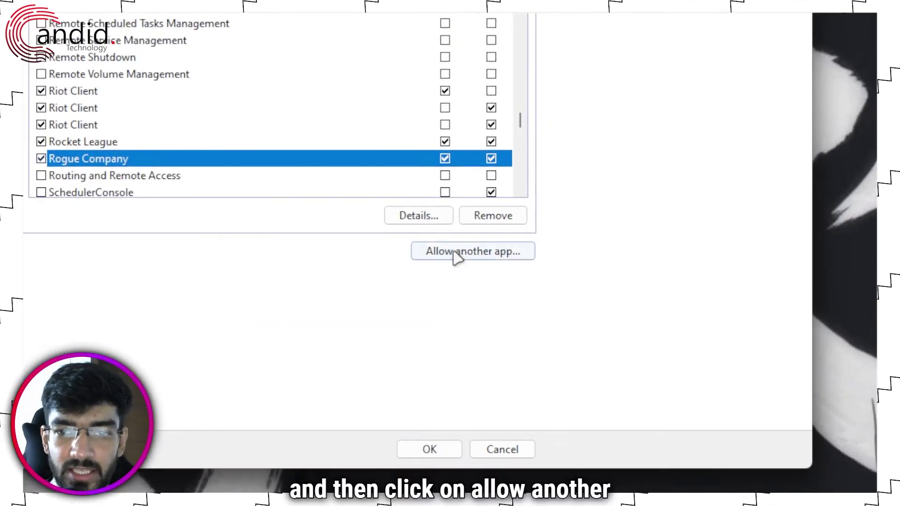
left_click(457, 255)
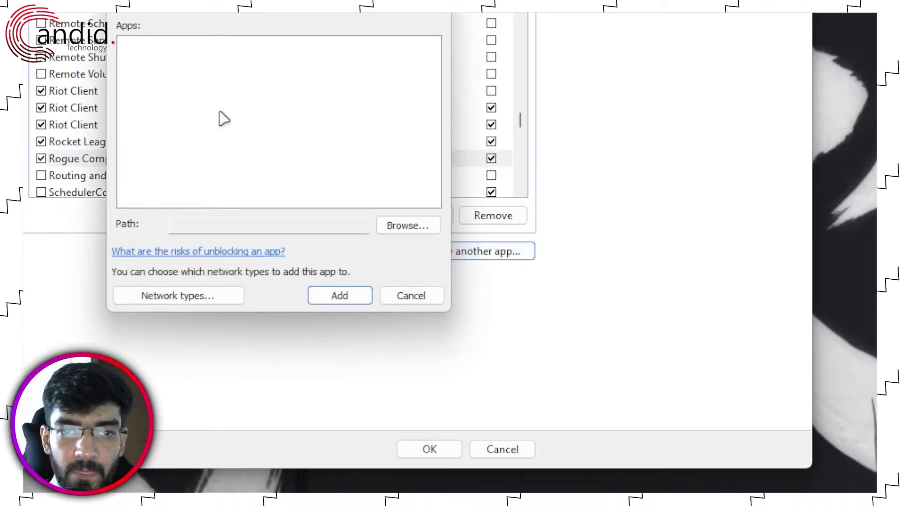
left_click(423, 227)
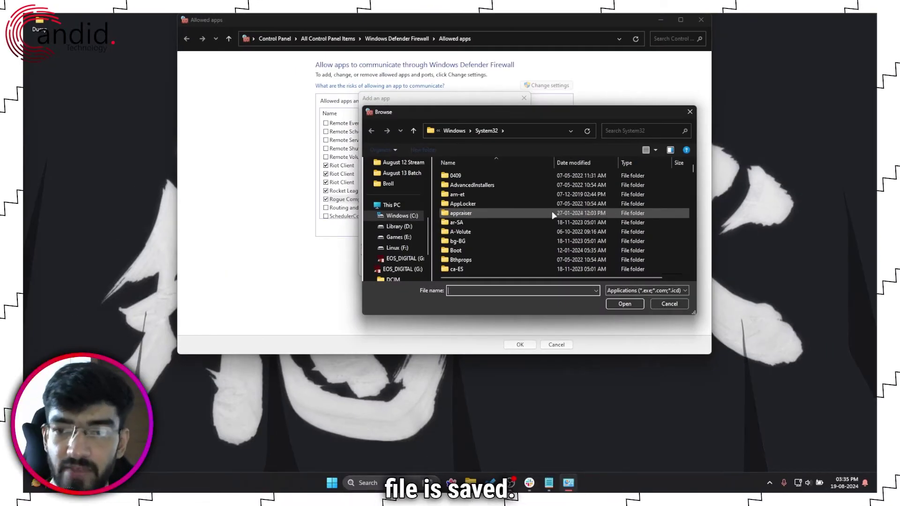
left_click(657, 303)
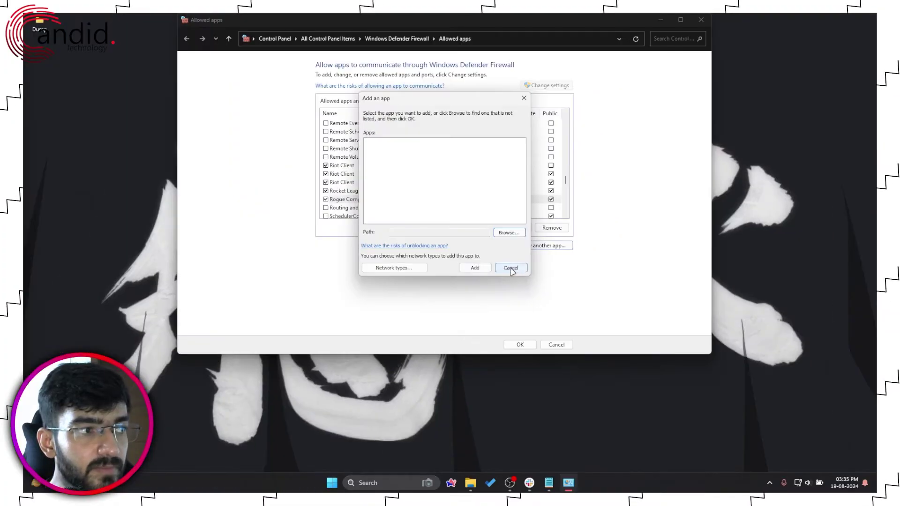
left_click(514, 269)
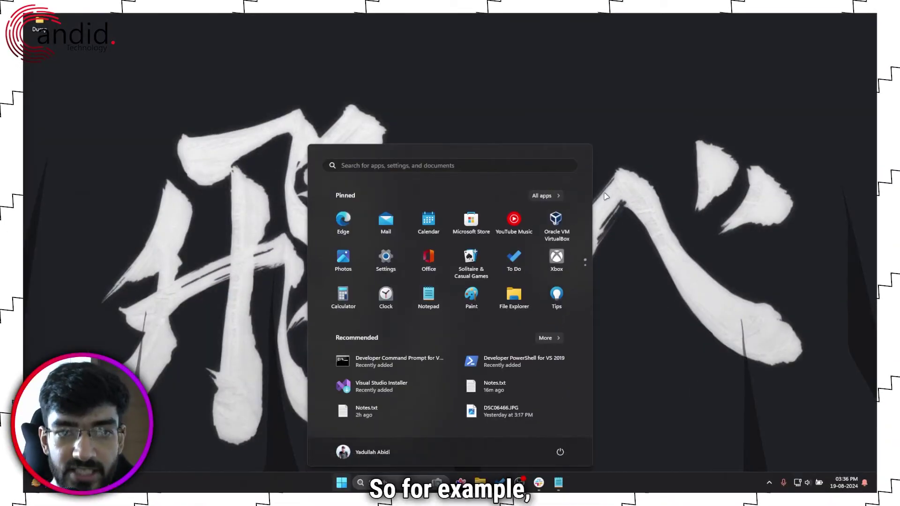
Launch GeForce Experience, check for graphics driver updates, and close the application
type("nvidia")
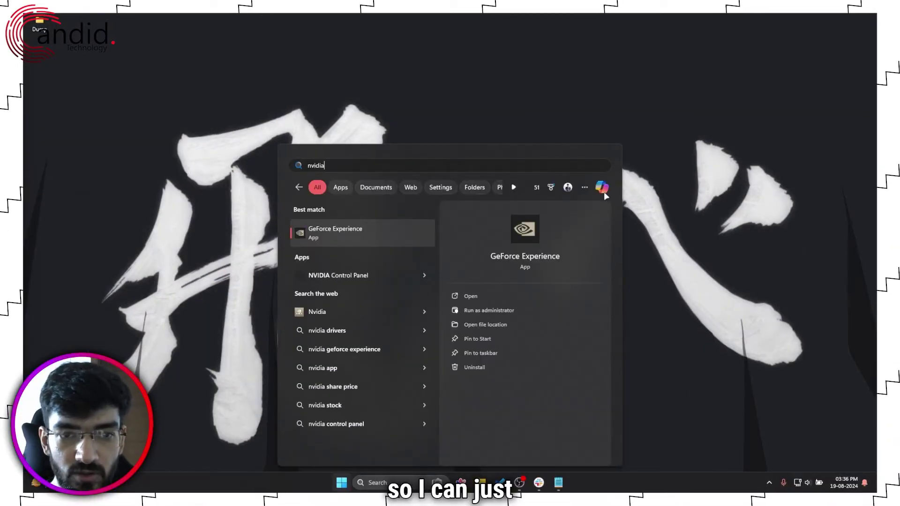
left_click(365, 233)
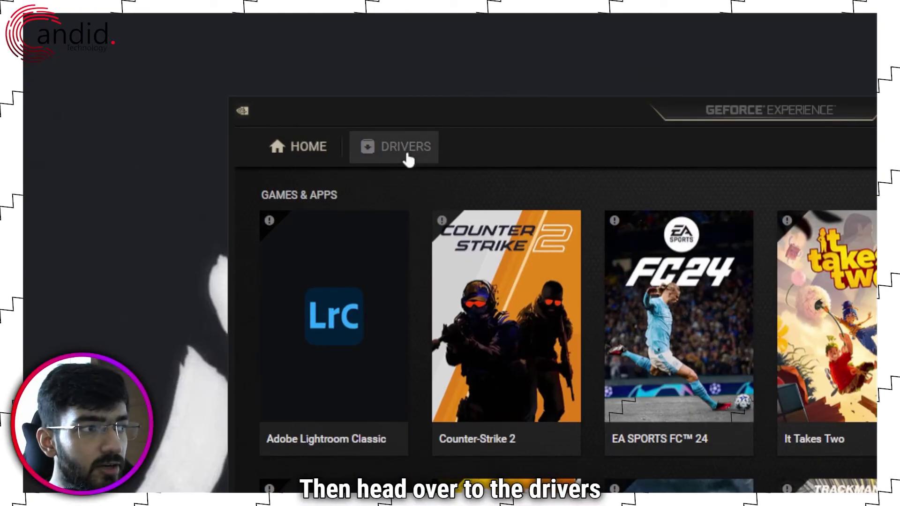
left_click(276, 84)
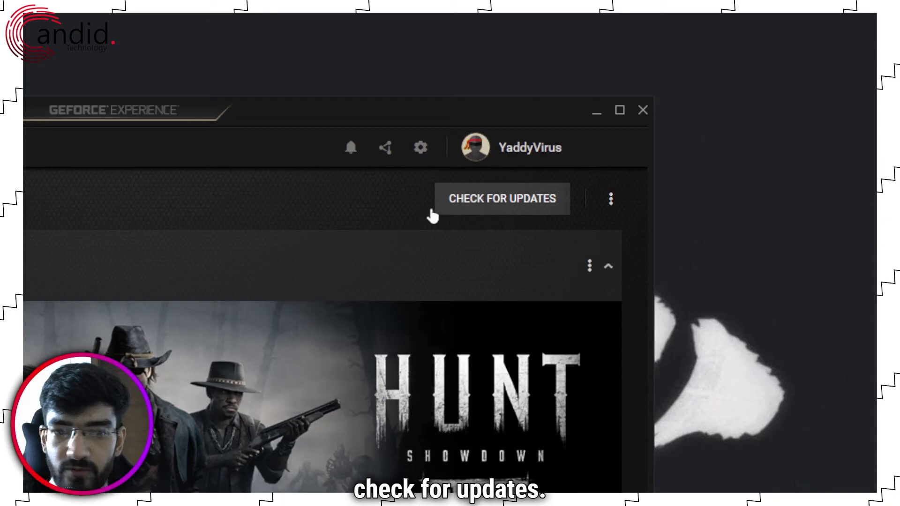
left_click(456, 204)
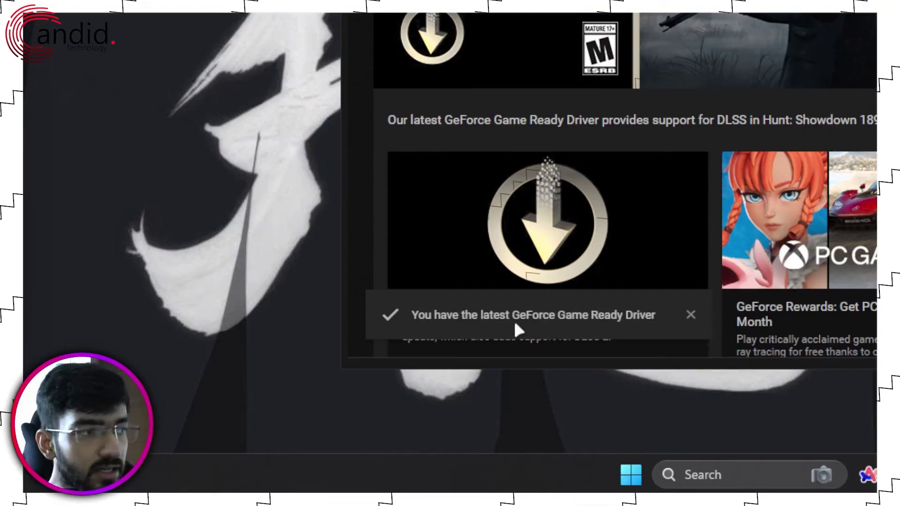
left_click(690, 314)
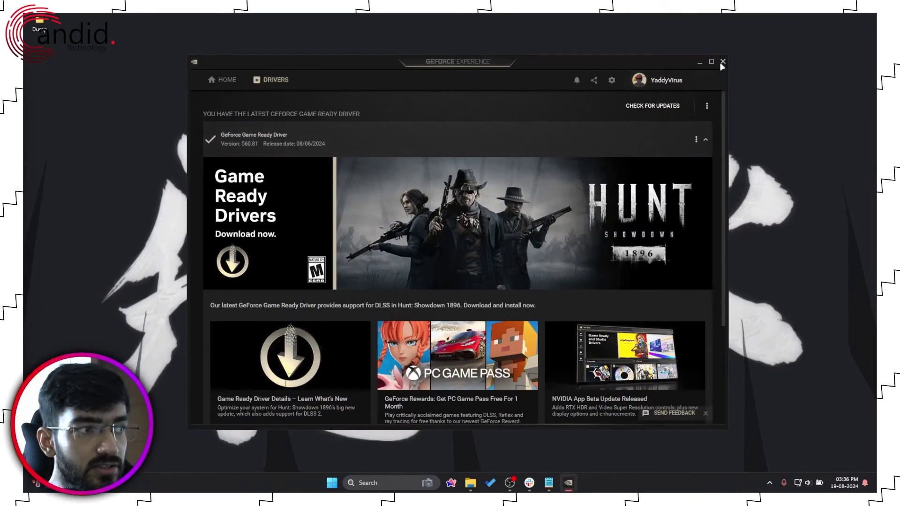
left_click(722, 62)
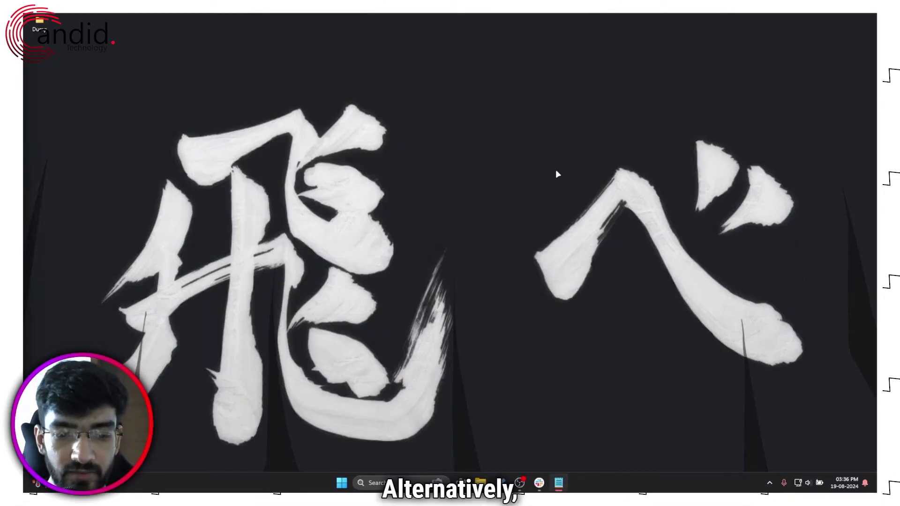
Open Device Manager and expand the Display adapters category
right_click(341, 482)
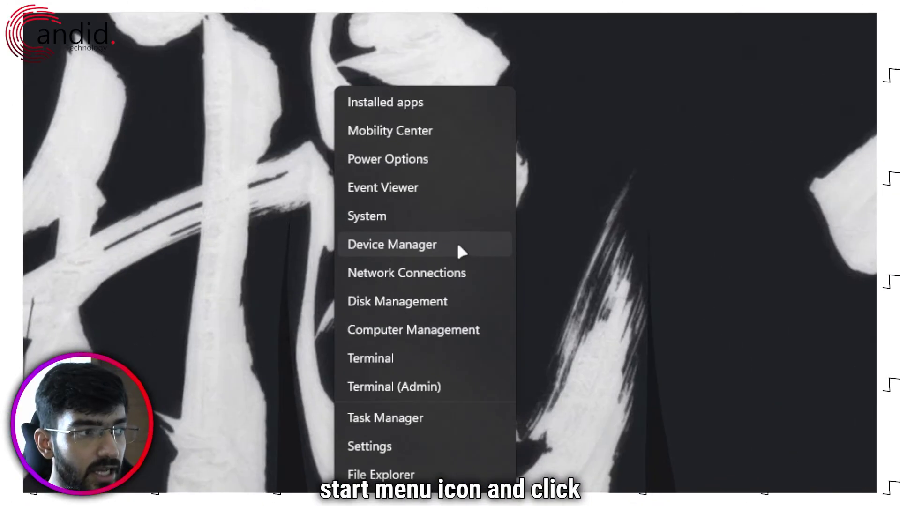
left_click(357, 284)
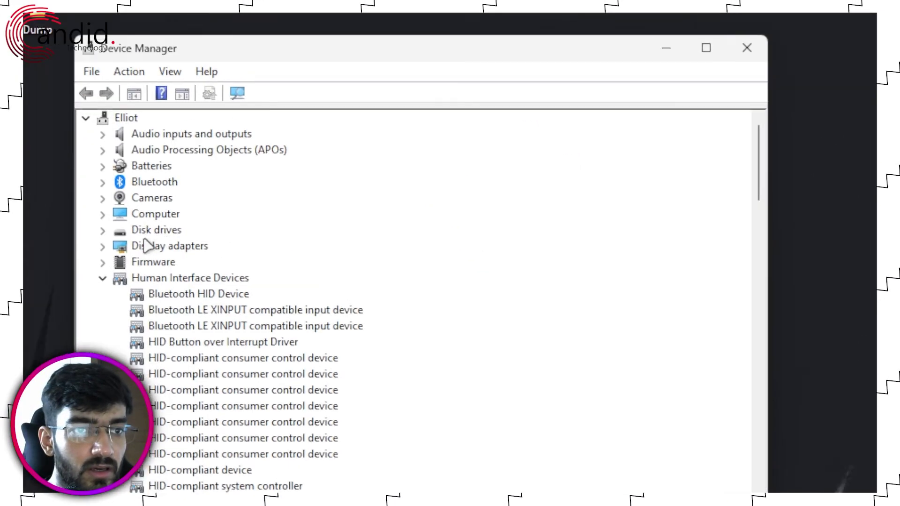
double_click(142, 246)
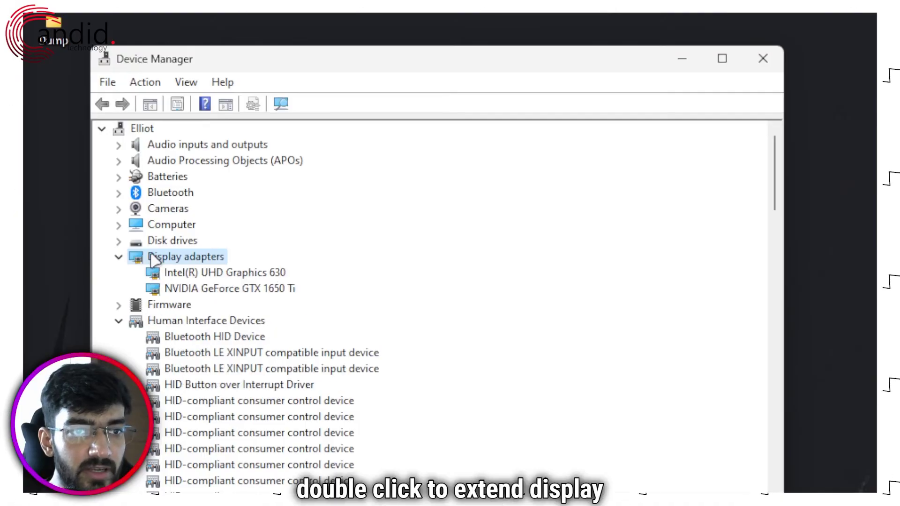
View the driver update options for the NVIDIA GeForce GTX 1650 Ti without applying any, and close Device Manager
left_click(248, 276)
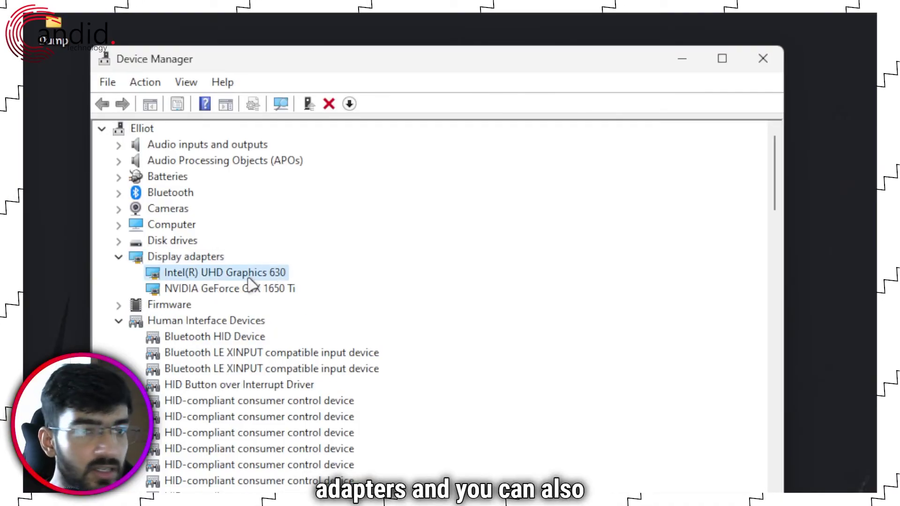
left_click(280, 296)
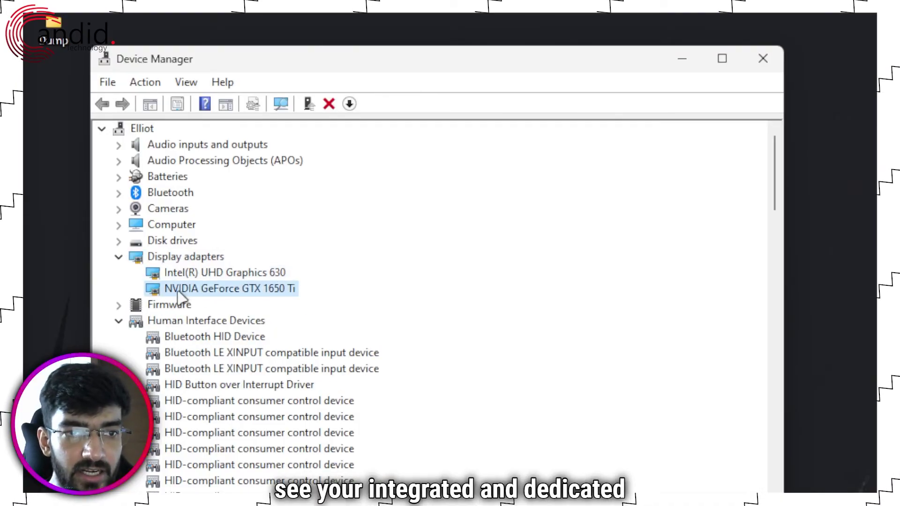
right_click(278, 290)
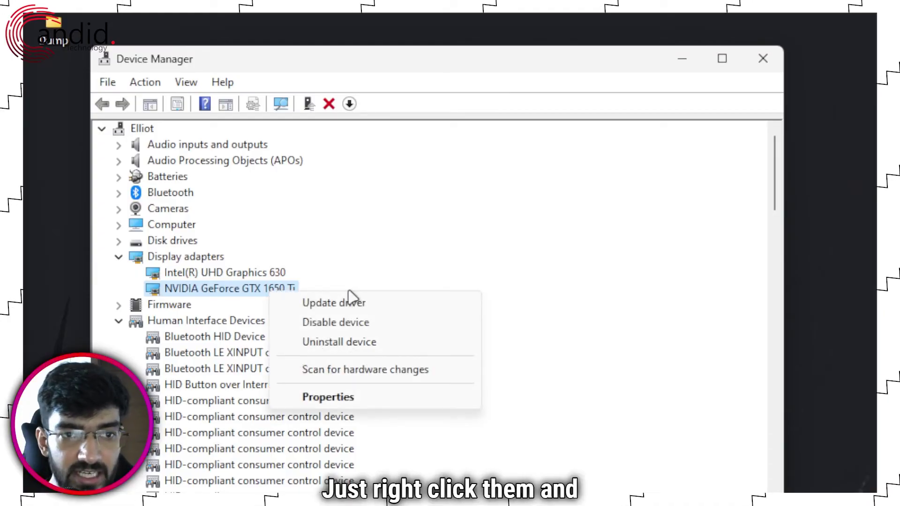
left_click(297, 288)
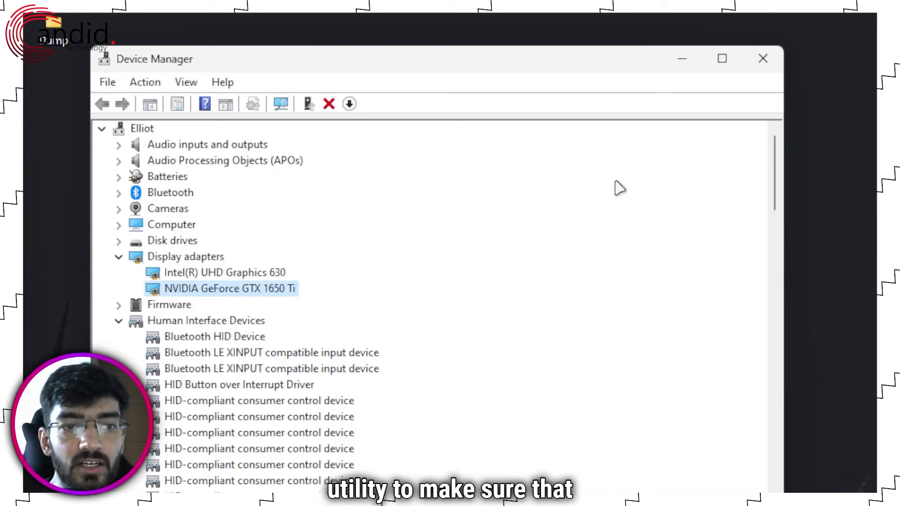
left_click(763, 65)
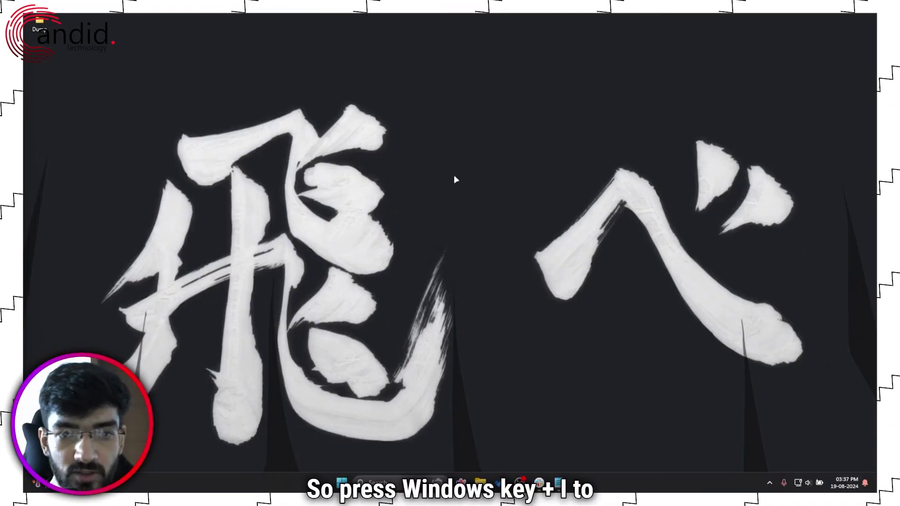
Open Windows Update in the system settings, examine the available updates, and close Settings
key("super+i")
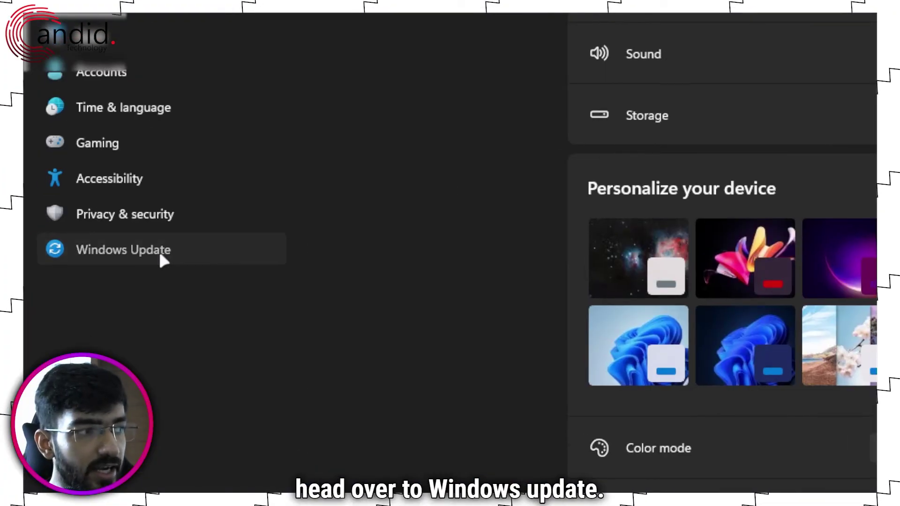
left_click(106, 297)
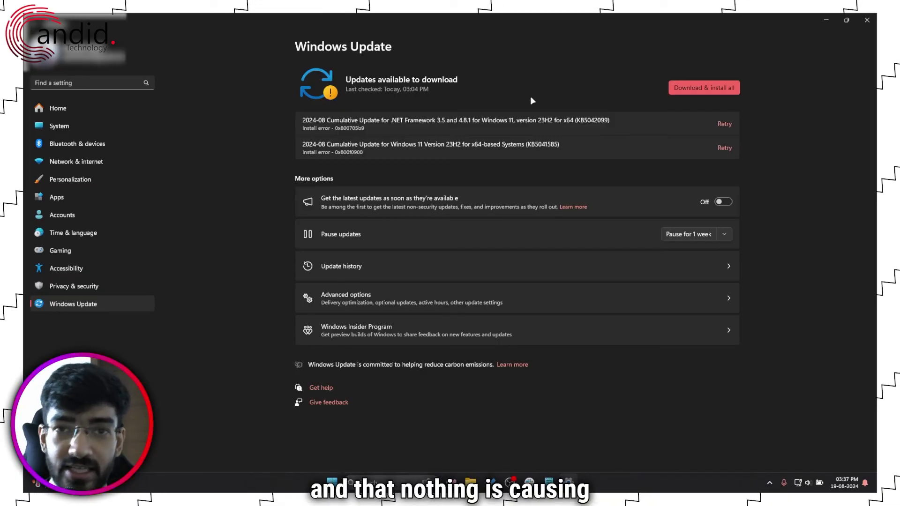
left_click(865, 20)
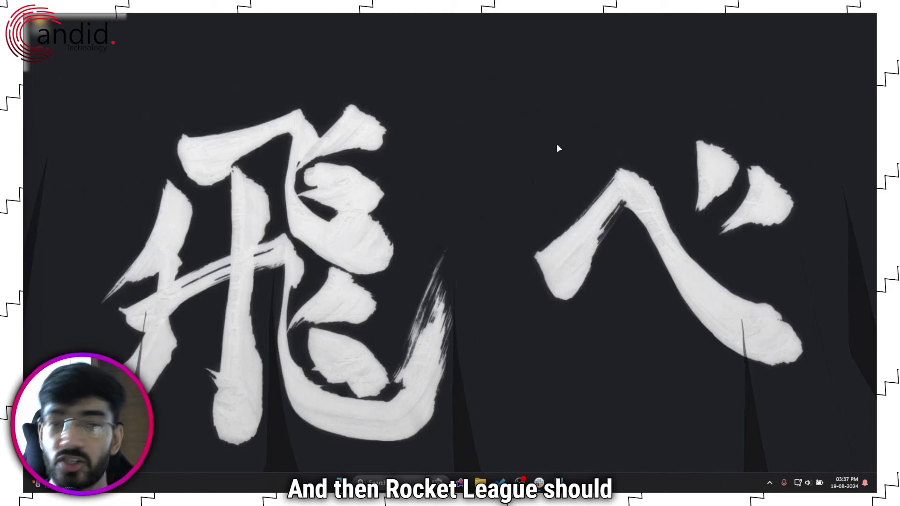